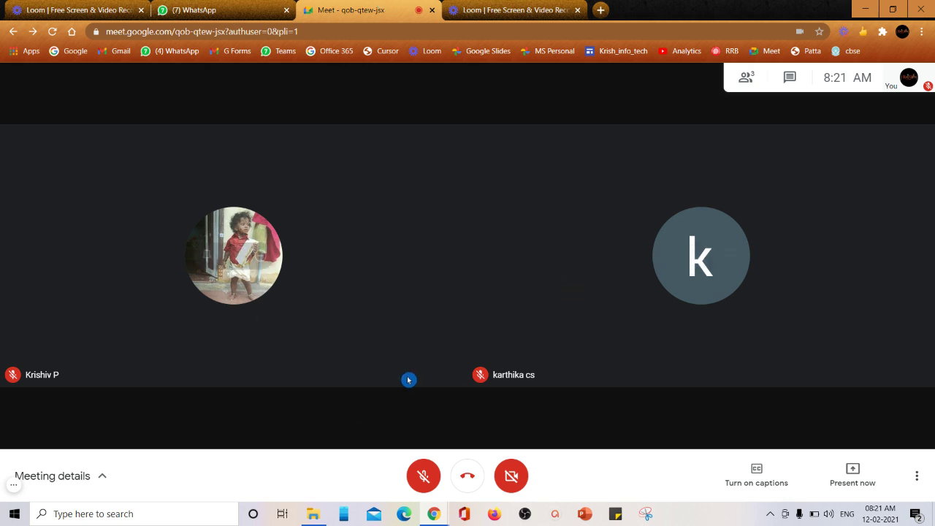
Step: Share the entire screen with the call and confirm the presentation appears among participants
{"action": "left_click", "coordinate": [746, 77]}
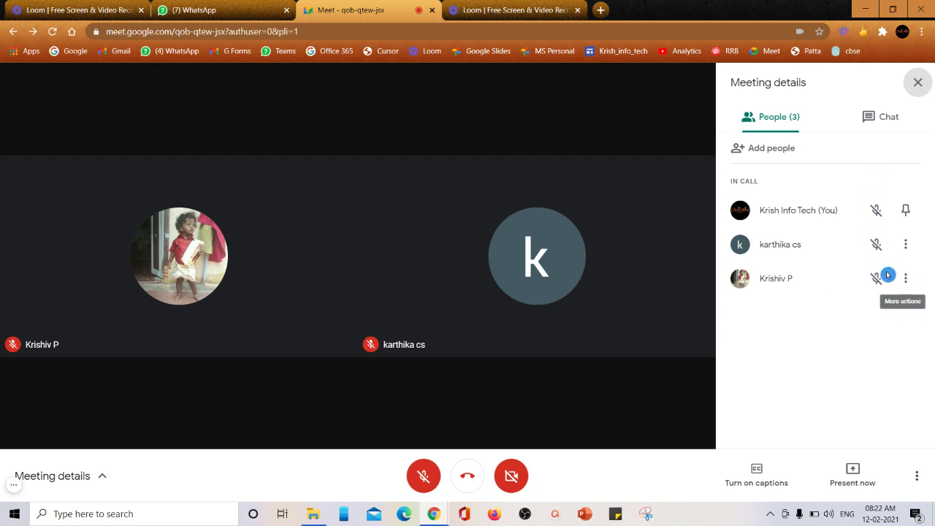
{"action": "left_click", "coordinate": [917, 81]}
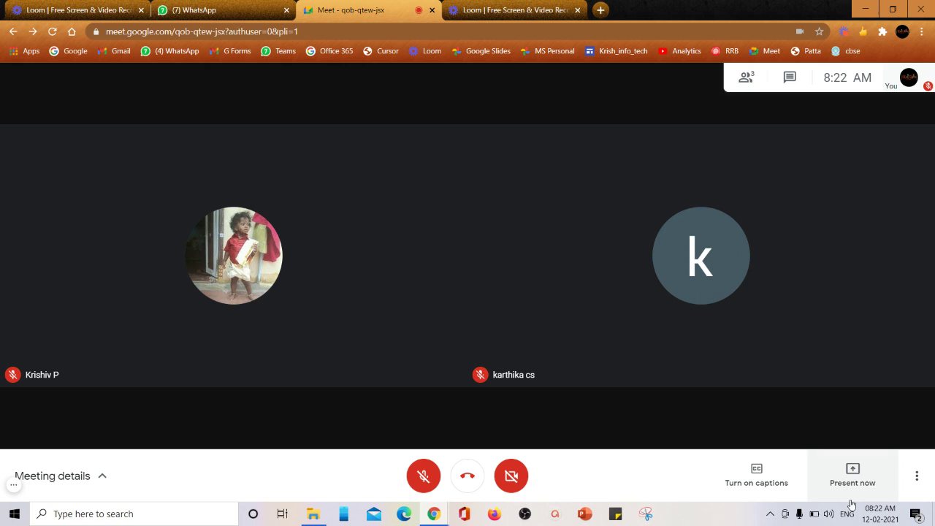
{"action": "left_click", "coordinate": [854, 475]}
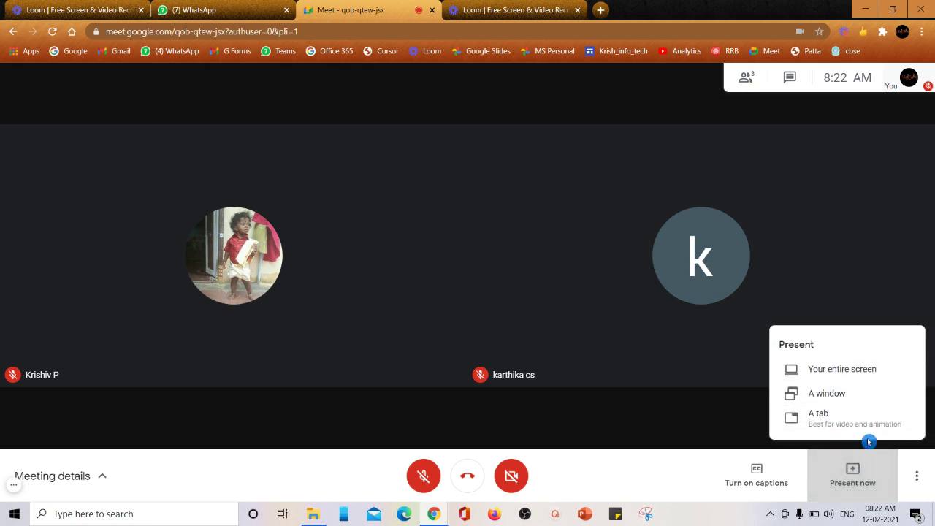
{"action": "left_click", "coordinate": [855, 369]}
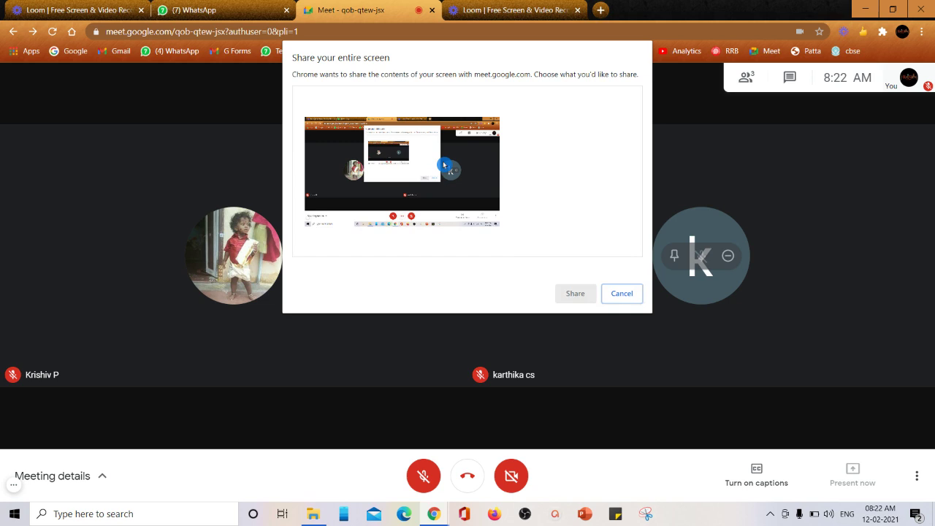
{"action": "left_click", "coordinate": [438, 172]}
{"action": "left_click", "coordinate": [564, 293]}
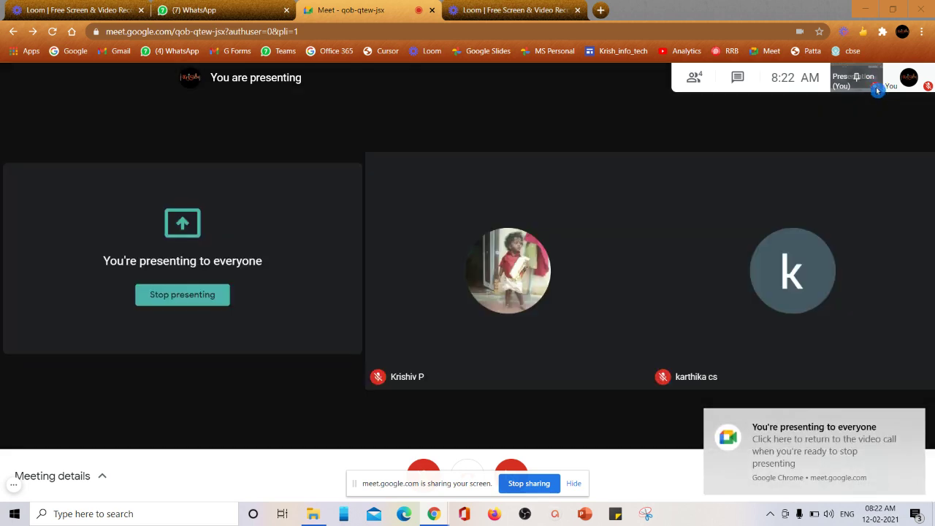
{"action": "left_click", "coordinate": [693, 79]}
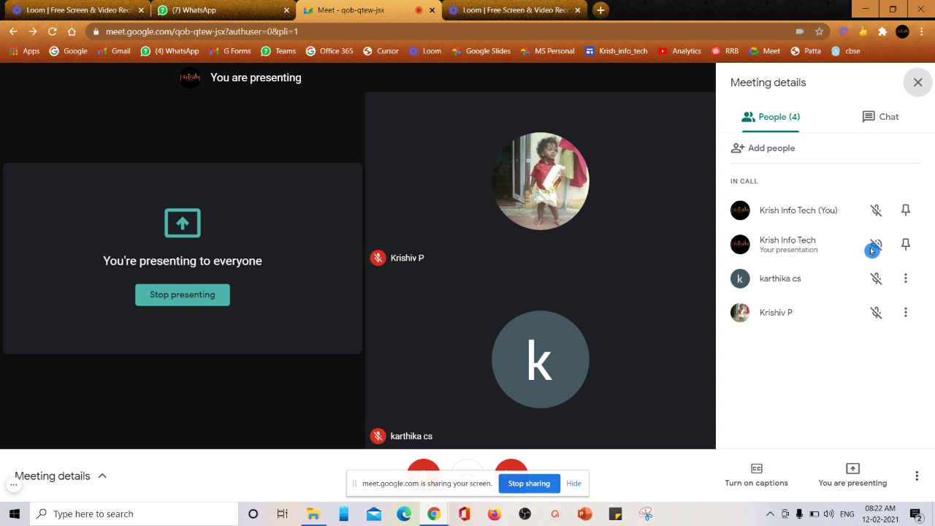
Step: Replace the full-screen share with the Youtube folder window, then minimize that window
{"action": "left_click", "coordinate": [921, 83]}
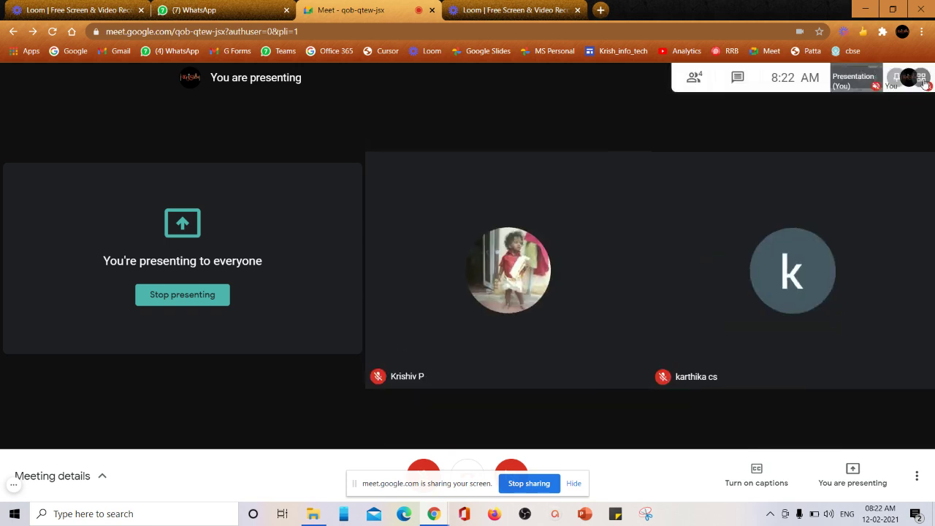
{"action": "left_click", "coordinate": [220, 296]}
{"action": "left_click", "coordinate": [850, 471]}
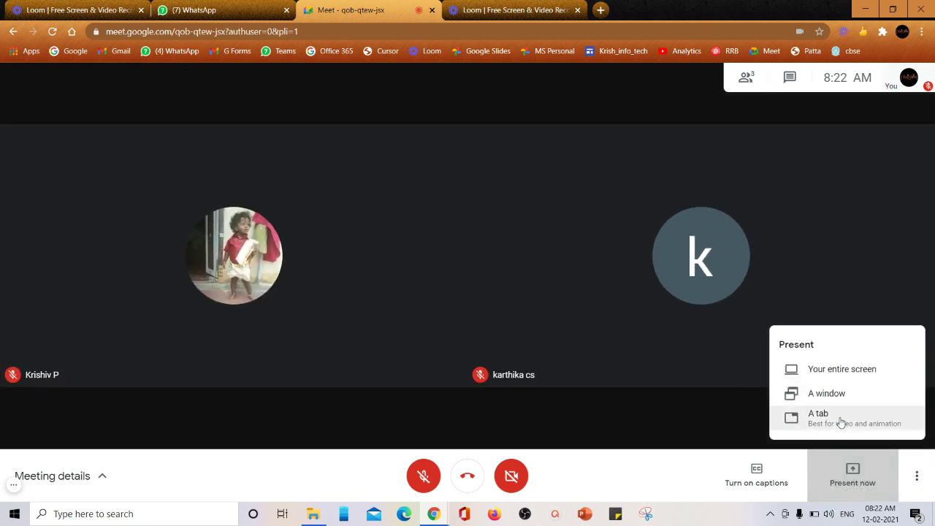
{"action": "left_click", "coordinate": [830, 393]}
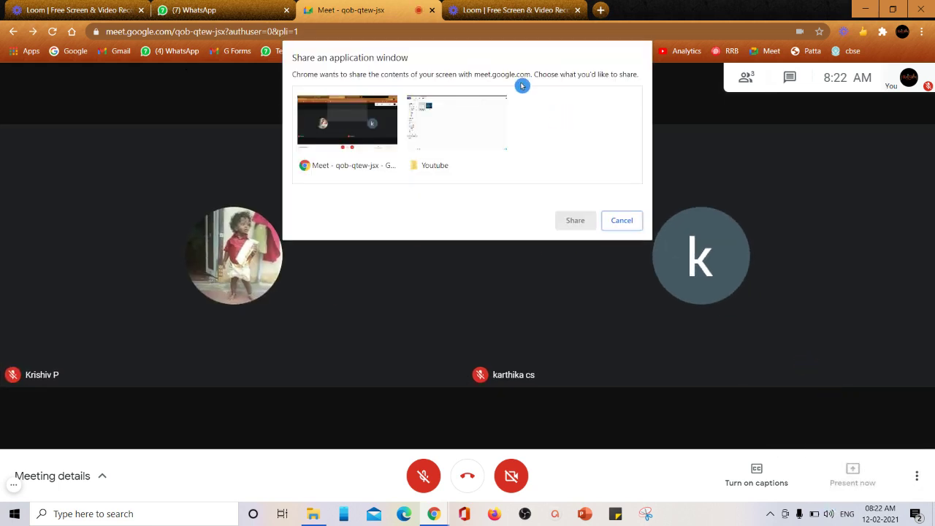
{"action": "left_click", "coordinate": [457, 135]}
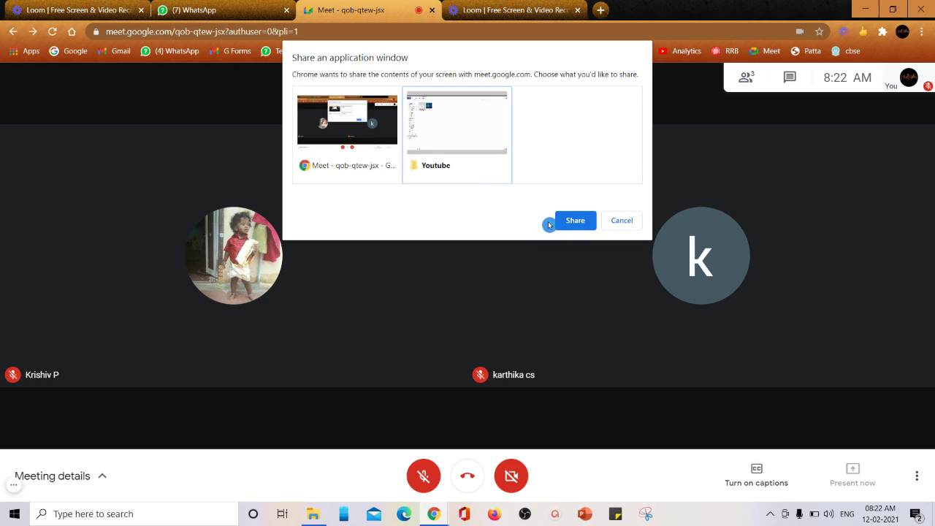
{"action": "left_click", "coordinate": [575, 222]}
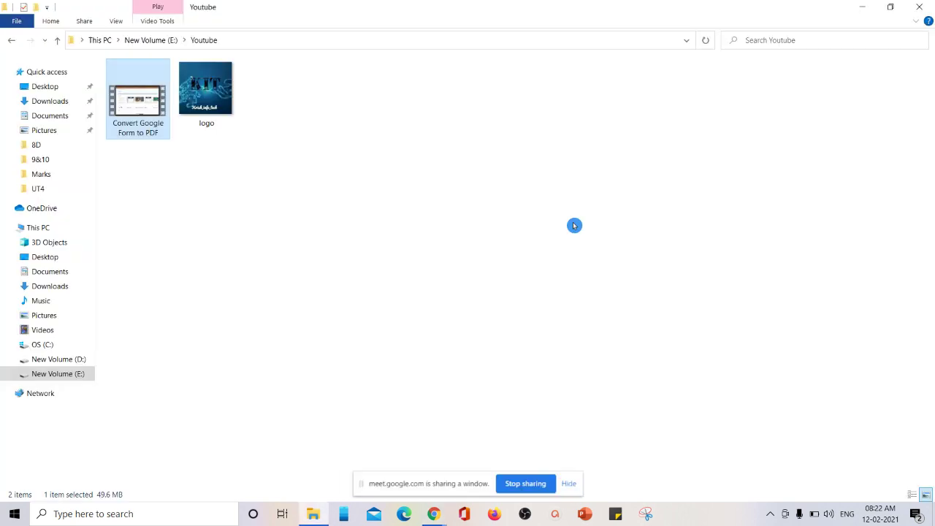
{"action": "left_click", "coordinate": [855, 7]}
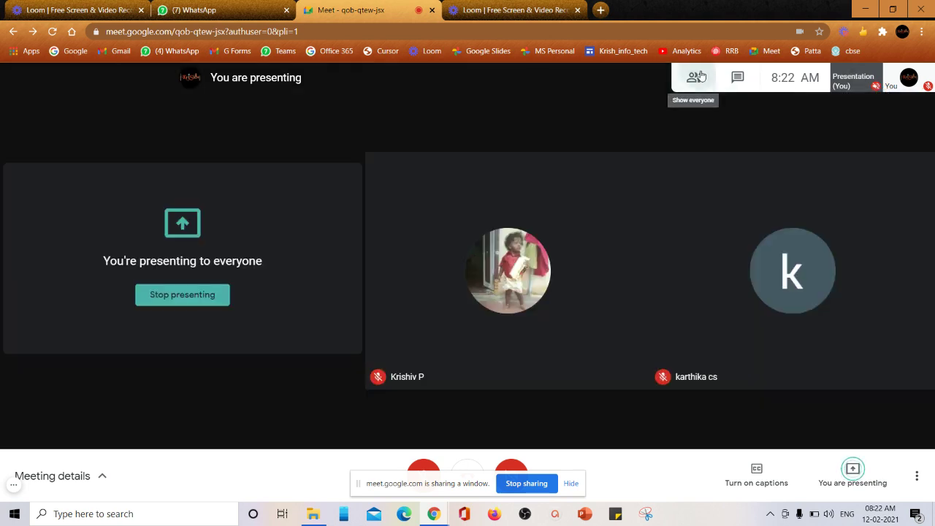
Step: Check the participants list, then stop presenting the folder window
{"action": "left_click", "coordinate": [694, 77]}
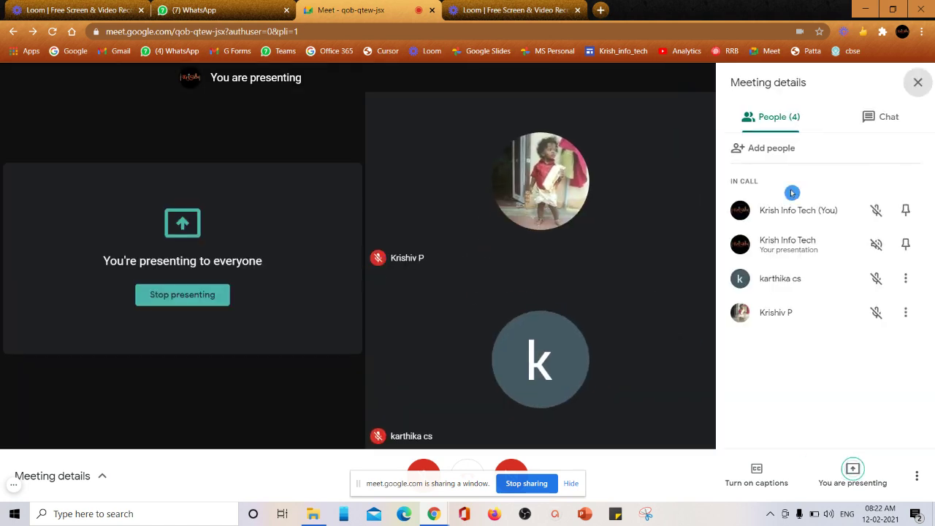
{"action": "left_click", "coordinate": [918, 83]}
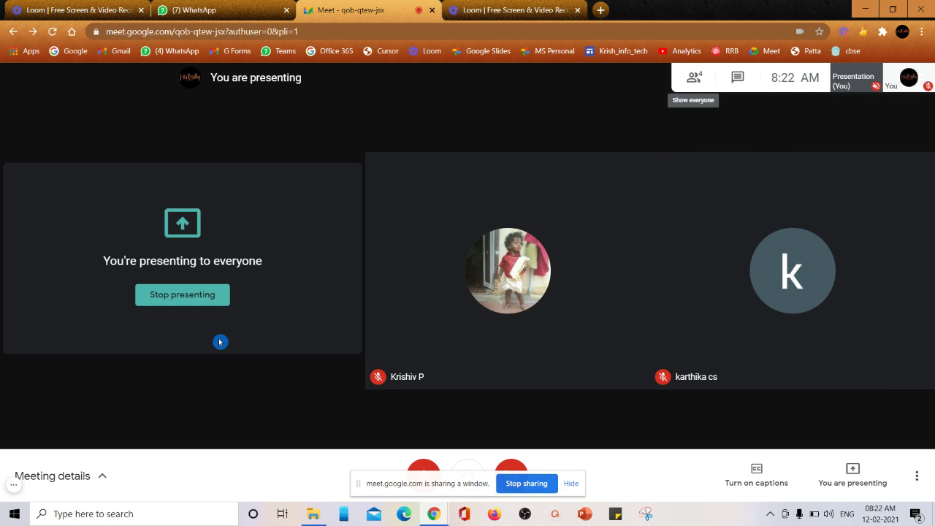
{"action": "left_click", "coordinate": [162, 298]}
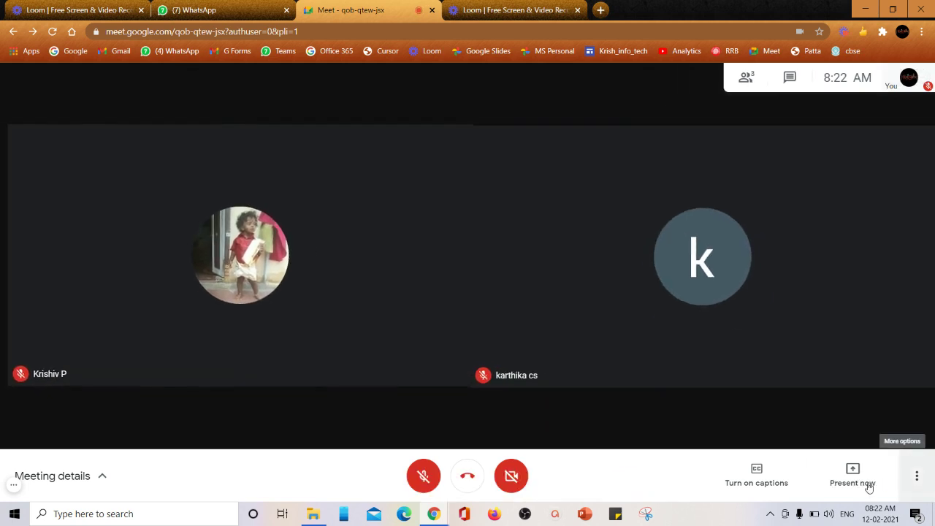
{"action": "left_click", "coordinate": [848, 482]}
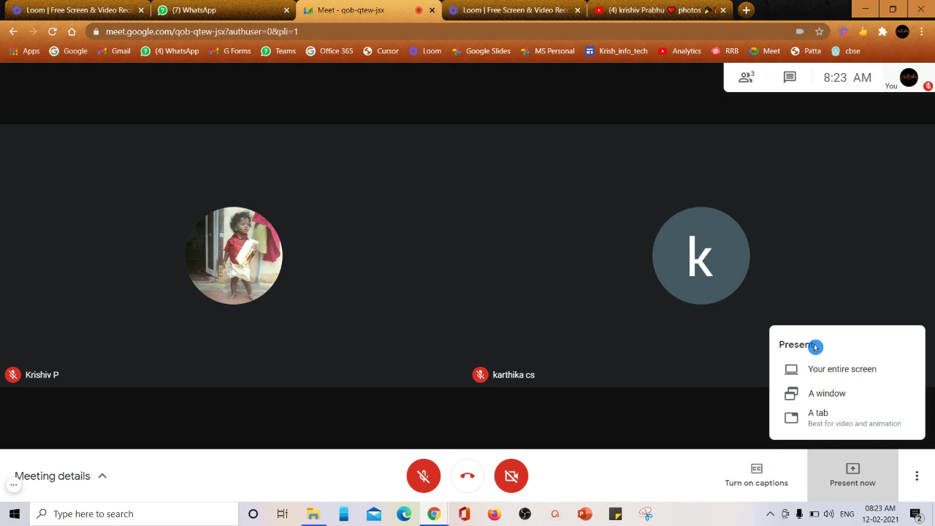
Step: Present the YouTube video Chrome tab to the call with Share audio enabled
{"action": "left_click", "coordinate": [823, 427]}
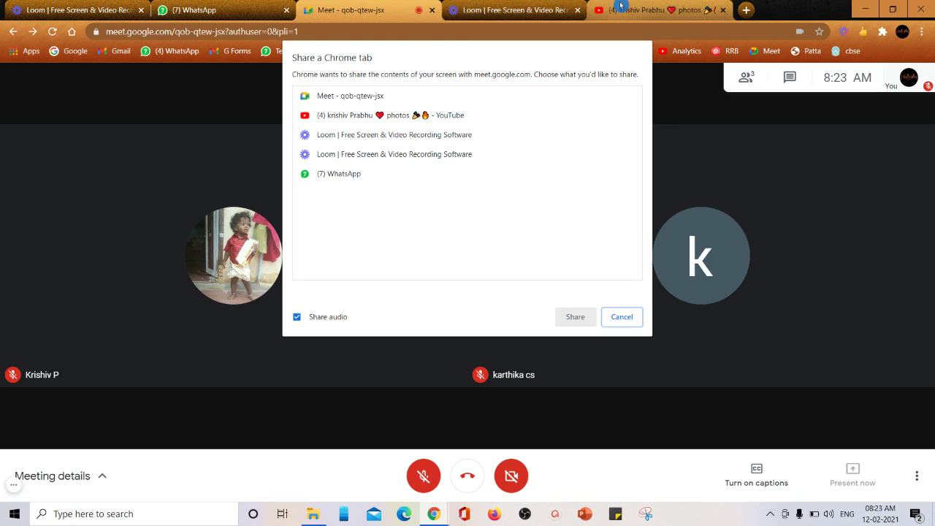
{"action": "left_click", "coordinate": [346, 155]}
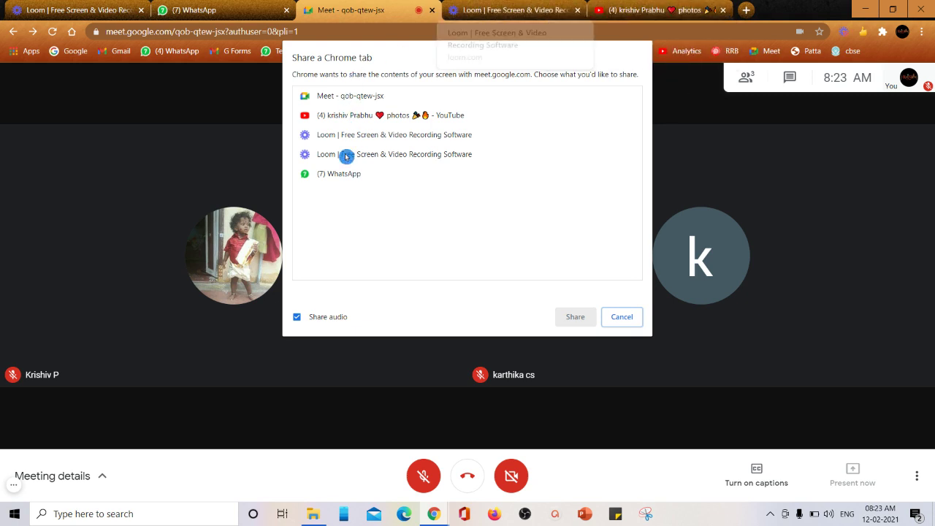
{"action": "left_click", "coordinate": [356, 117]}
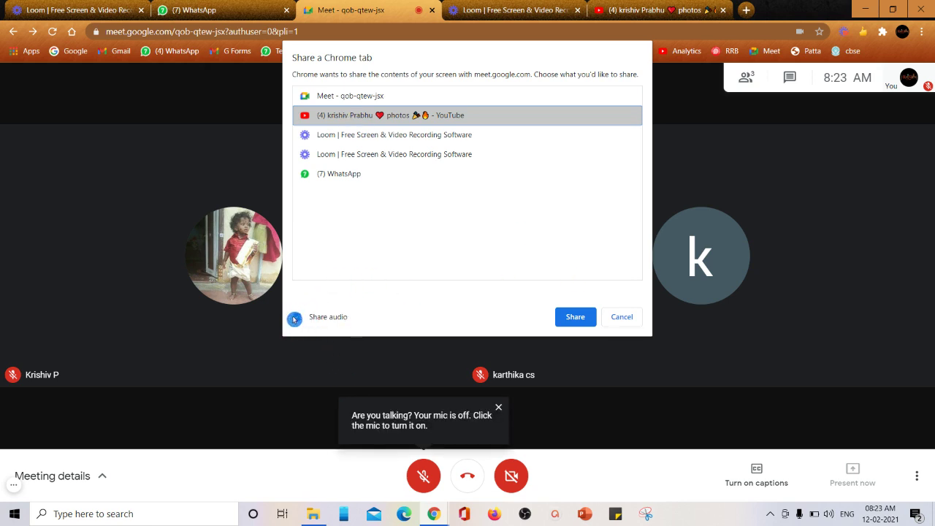
{"action": "left_click", "coordinate": [573, 316]}
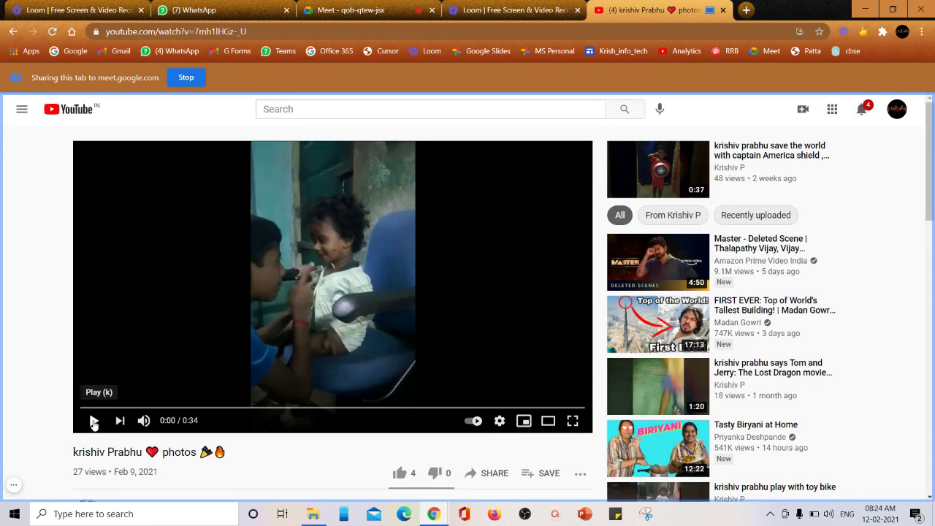
Step: Play the YouTube video briefly, pause it, and return to the Meet tab
{"action": "left_click", "coordinate": [94, 422]}
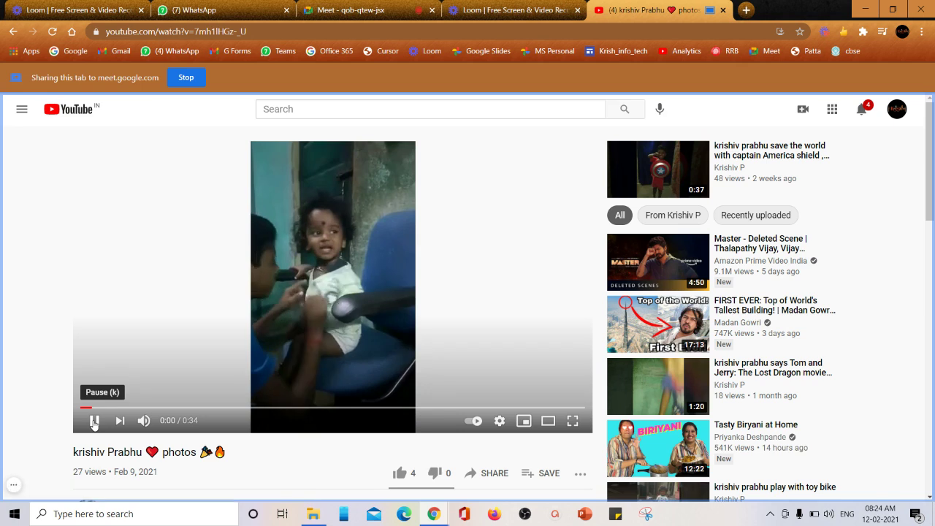
{"action": "left_click", "coordinate": [94, 422]}
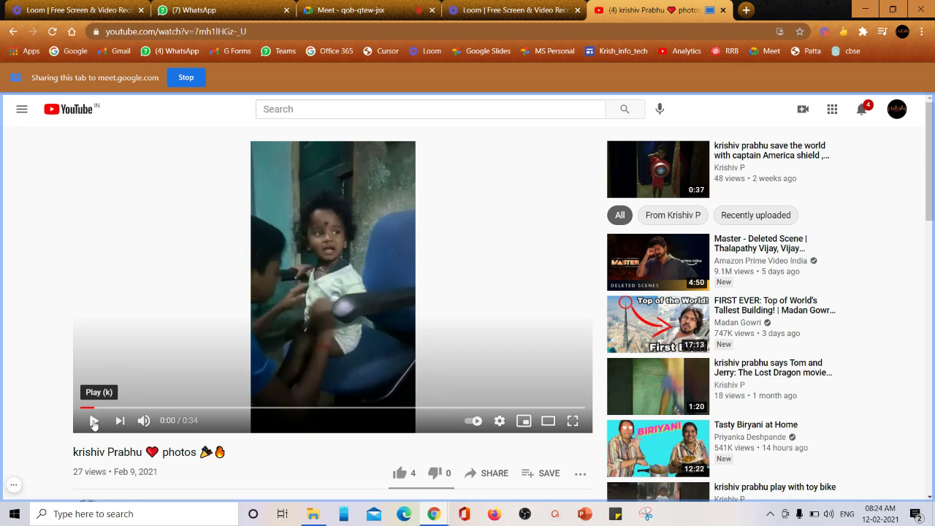
{"action": "left_click", "coordinate": [391, 4]}
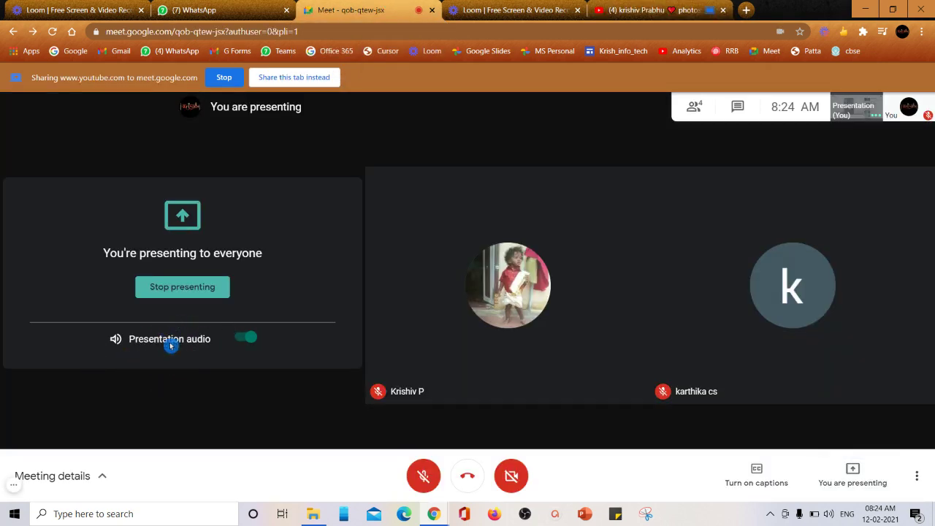
Step: Toggle presentation audio off and on twice, view participants, and stop sharing the YouTube tab
{"action": "left_click", "coordinate": [246, 339]}
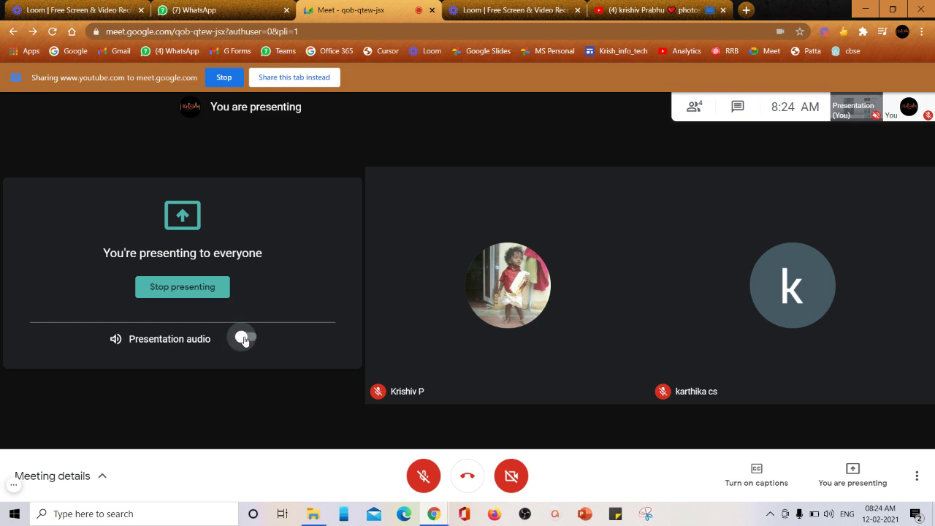
{"action": "left_click", "coordinate": [253, 341]}
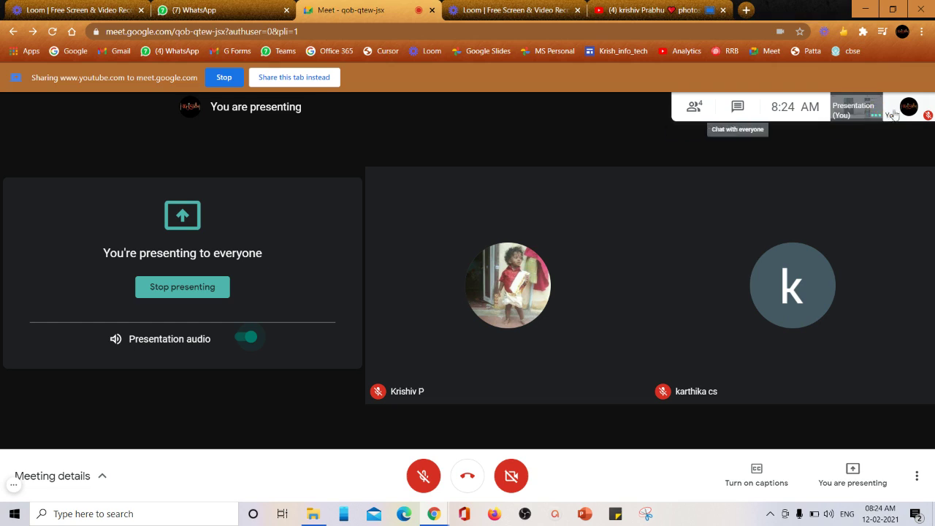
{"action": "left_click", "coordinate": [694, 107]}
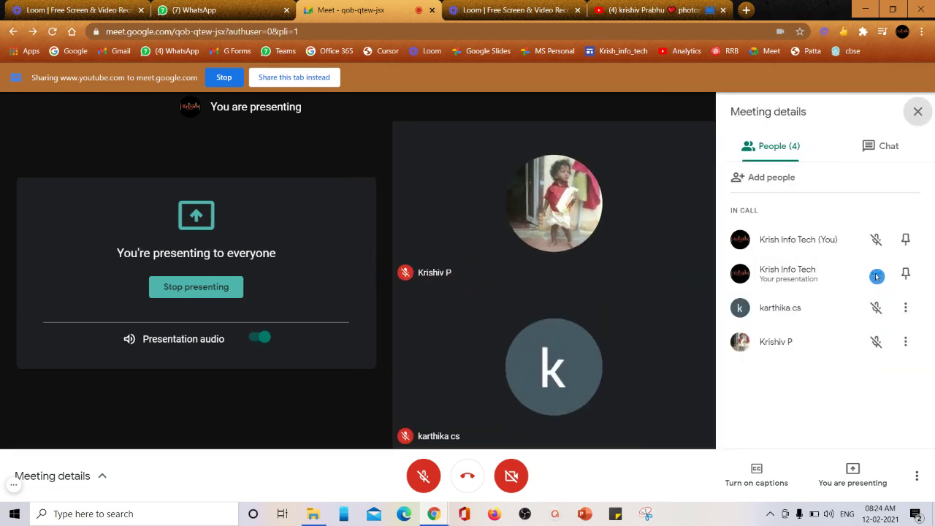
{"action": "left_click", "coordinate": [256, 339]}
{"action": "left_click", "coordinate": [261, 340]}
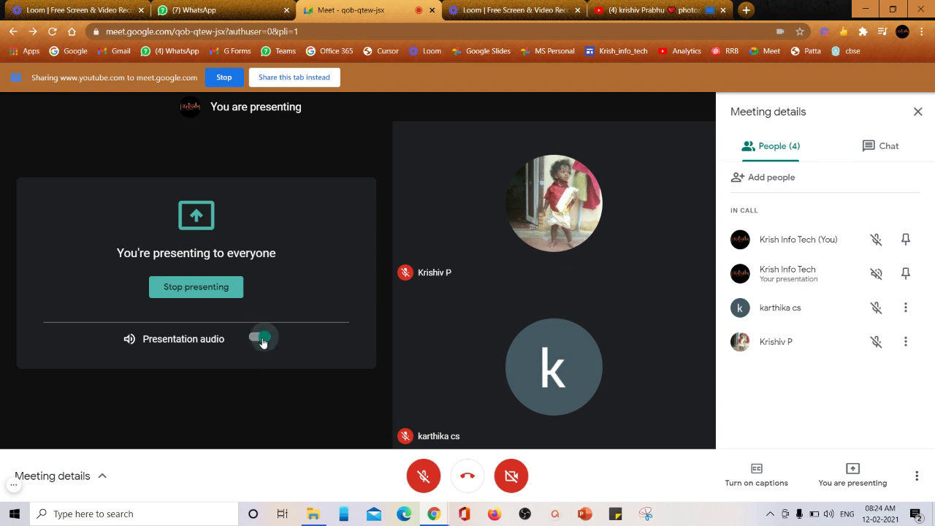
{"action": "left_click", "coordinate": [214, 77]}
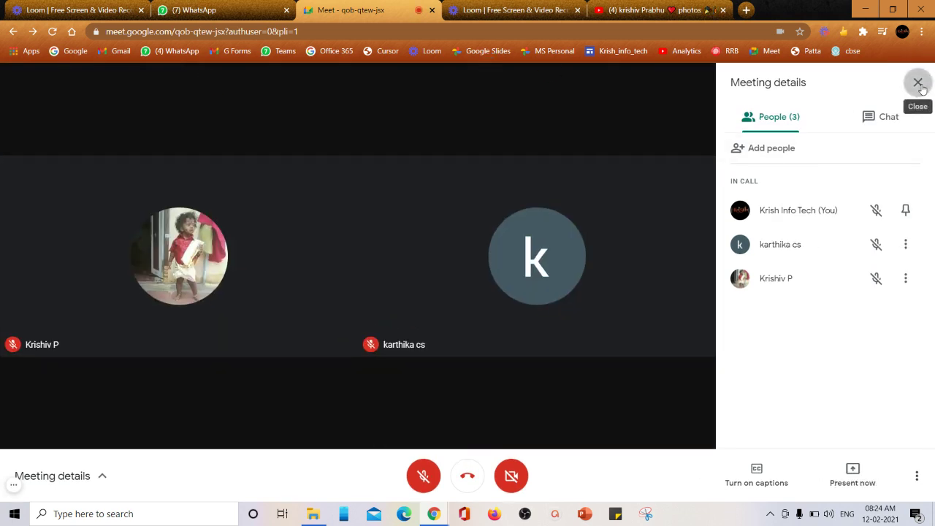
Step: Open the Convert Google Form to PDF mp4 from the Youtube folder with Google Chrome
{"action": "left_click", "coordinate": [918, 84]}
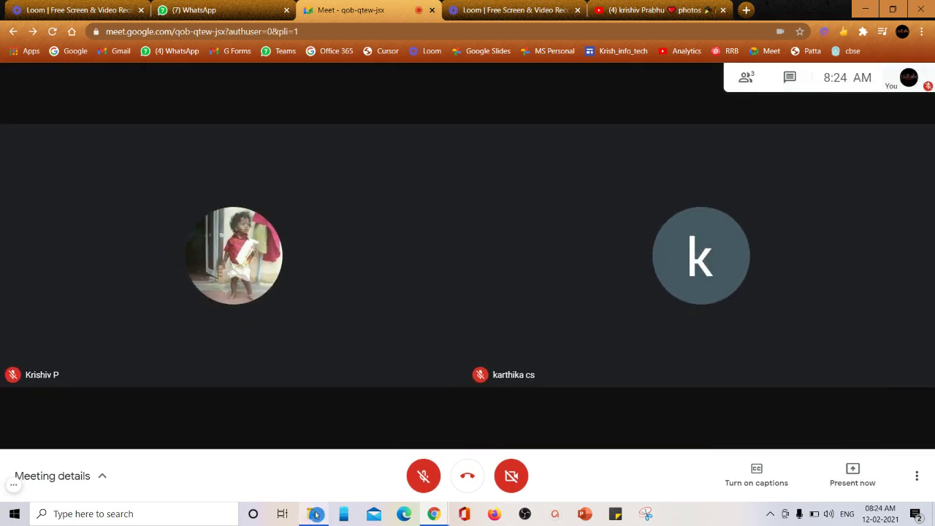
{"action": "left_click", "coordinate": [313, 514]}
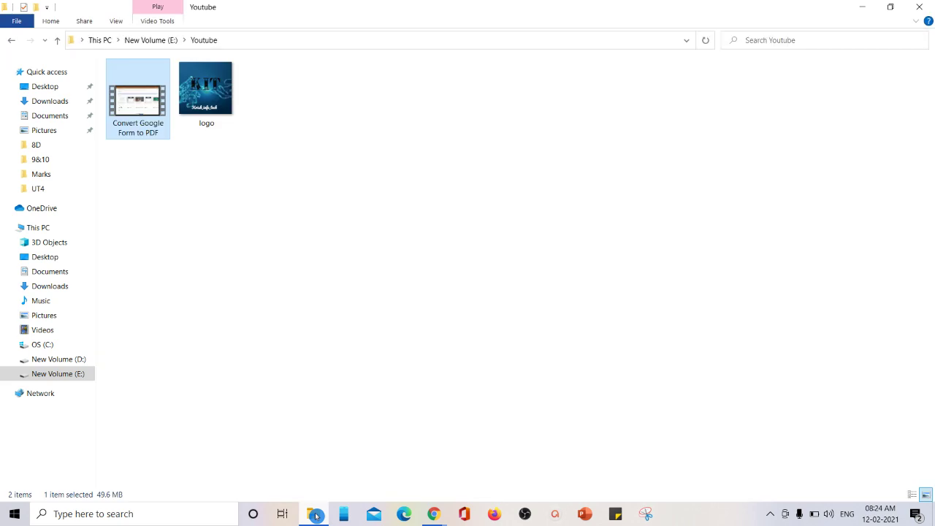
{"action": "double_click", "coordinate": [136, 113]}
{"action": "right_click", "coordinate": [137, 113]}
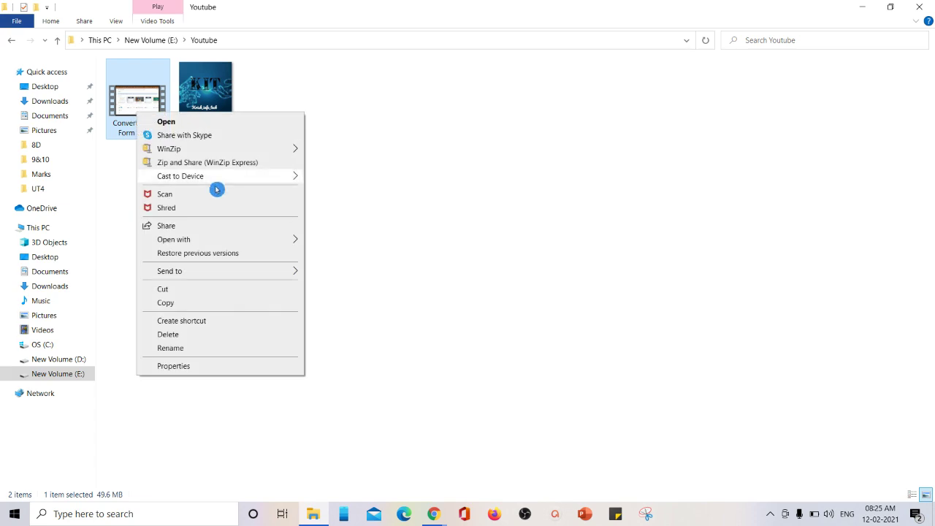
{"action": "mouse_move", "coordinate": [277, 240]}
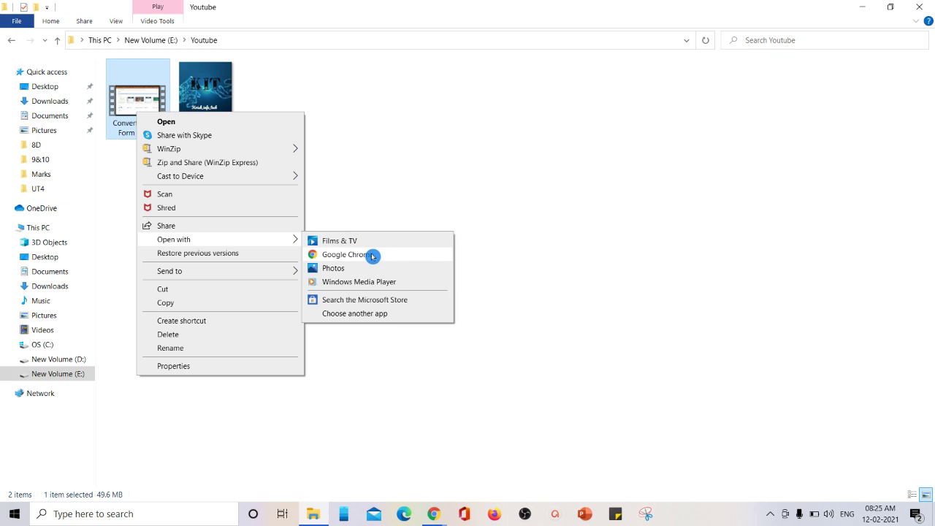
{"action": "left_click", "coordinate": [372, 314]}
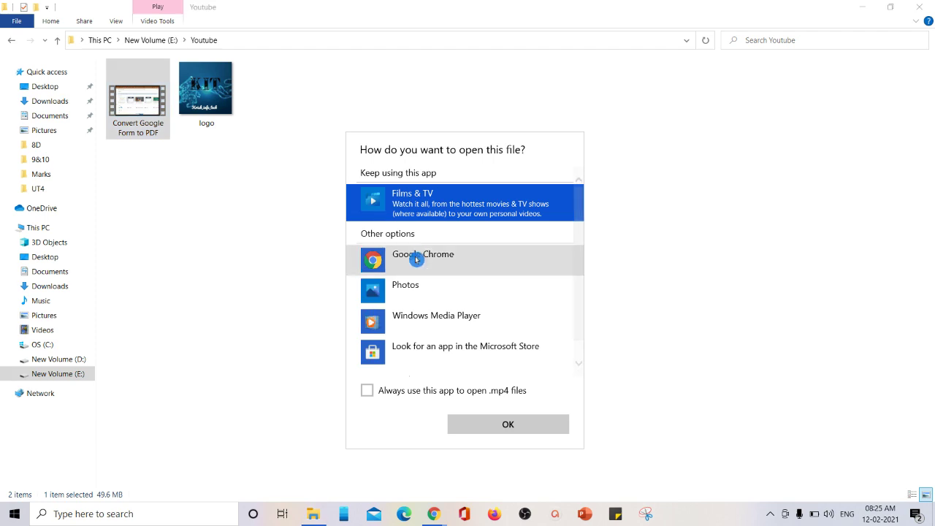
{"action": "left_click", "coordinate": [430, 261]}
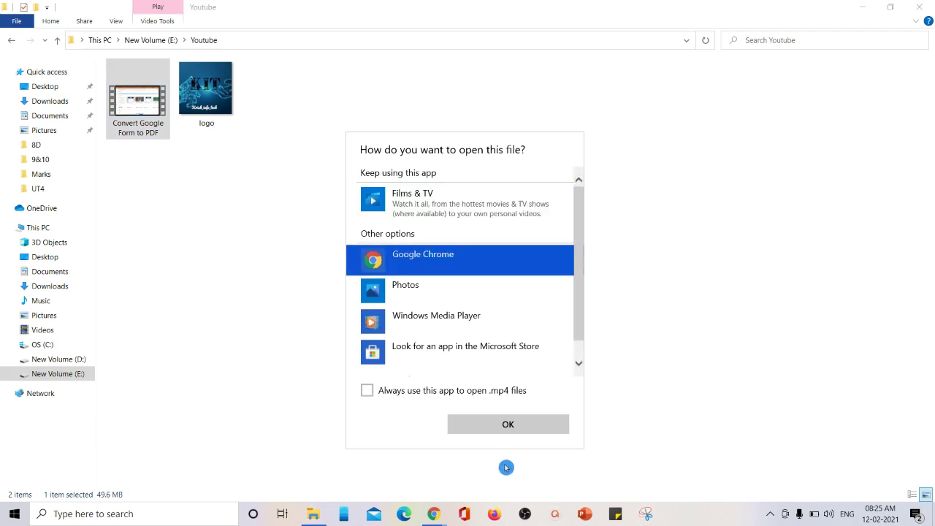
{"action": "left_click", "coordinate": [501, 422]}
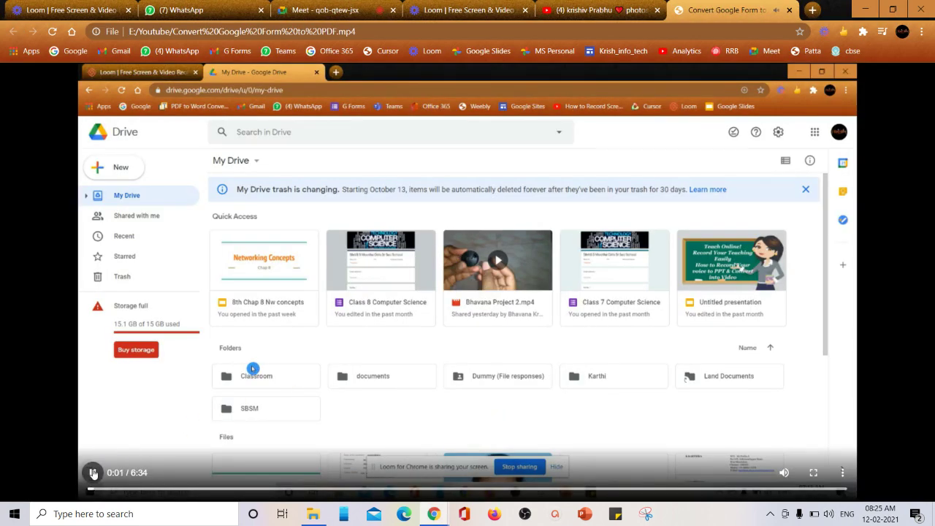
Step: Pause the local video at 0:01 and switch back to the Google Meet tab
{"action": "left_click", "coordinate": [93, 474]}
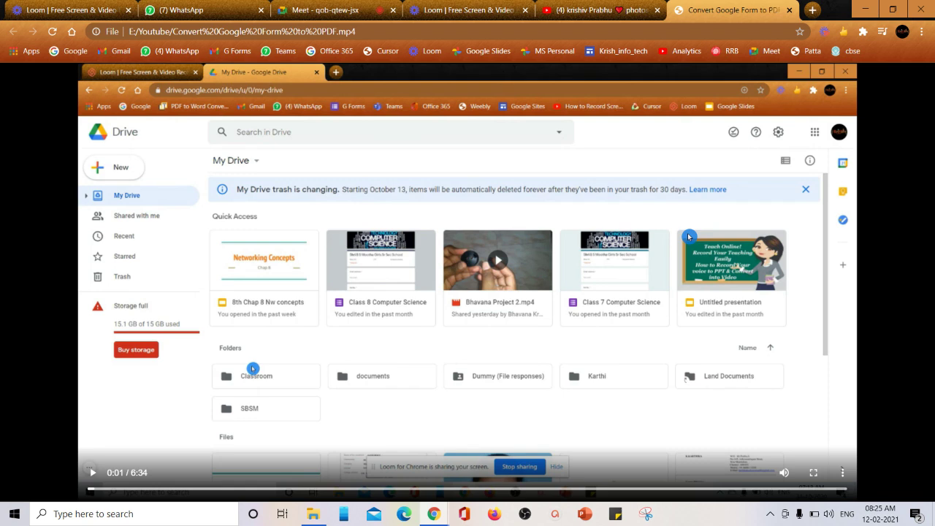
{"action": "left_click", "coordinate": [397, 28]}
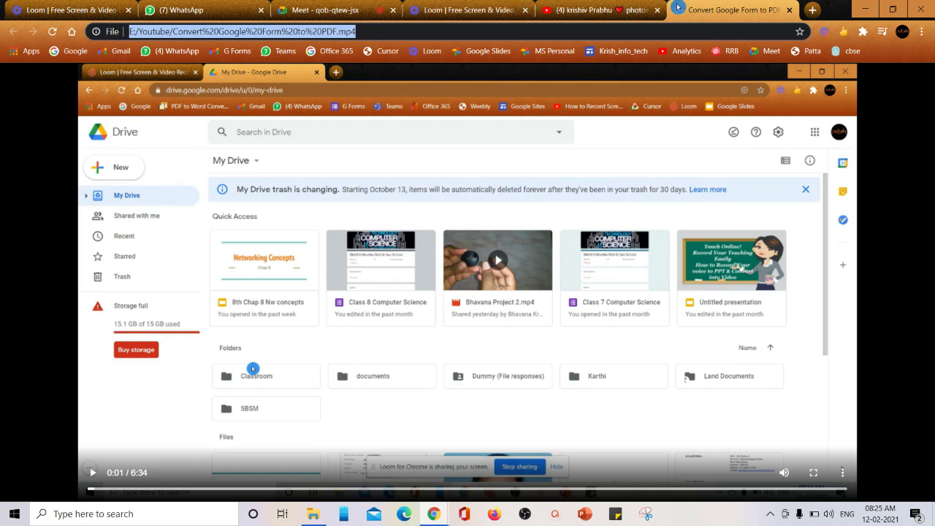
{"action": "left_click", "coordinate": [312, 6]}
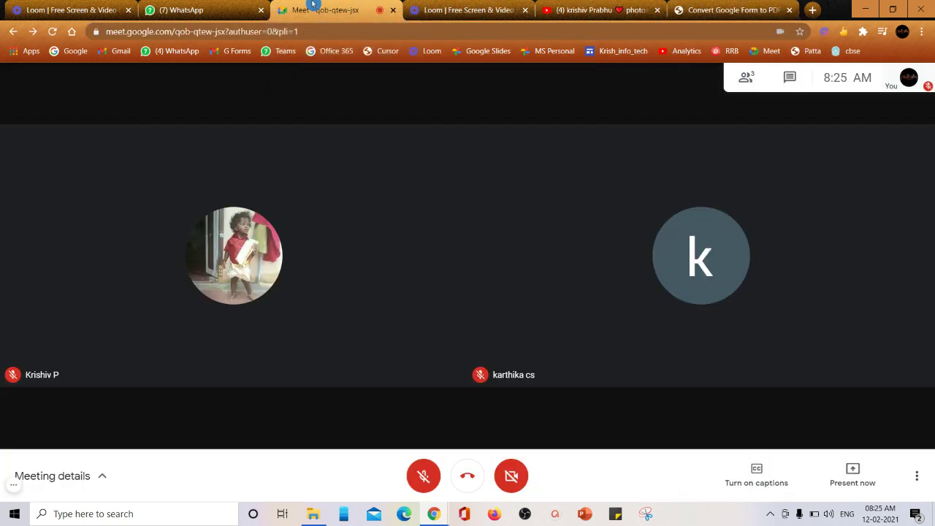
Step: Present the Convert Google Form to PDF.mp4 tab with audio, then view the participants list
{"action": "left_click", "coordinate": [853, 484]}
{"action": "left_click", "coordinate": [832, 419]}
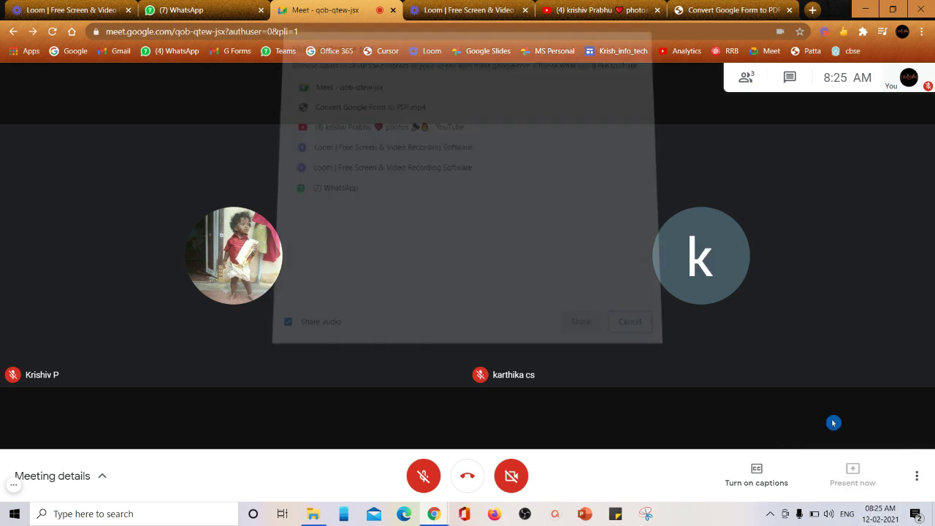
{"action": "left_click", "coordinate": [385, 122]}
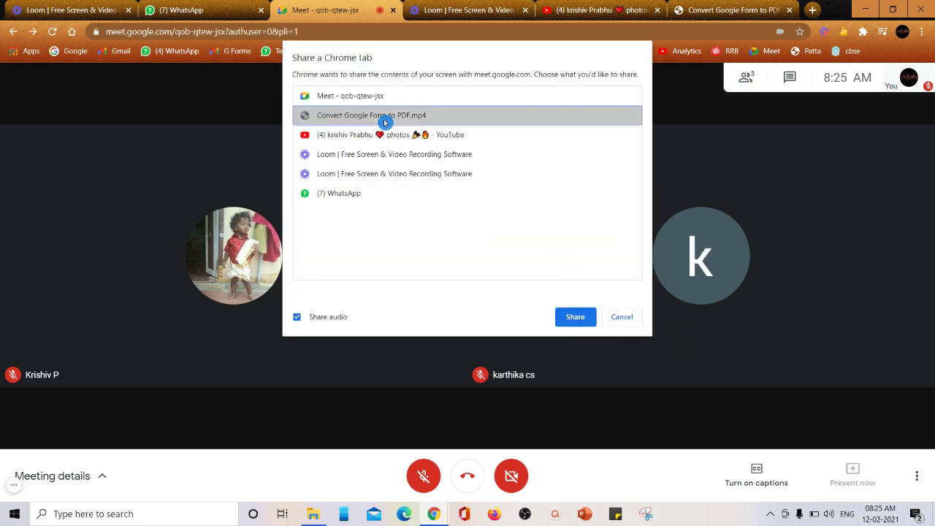
{"action": "left_click", "coordinate": [576, 317]}
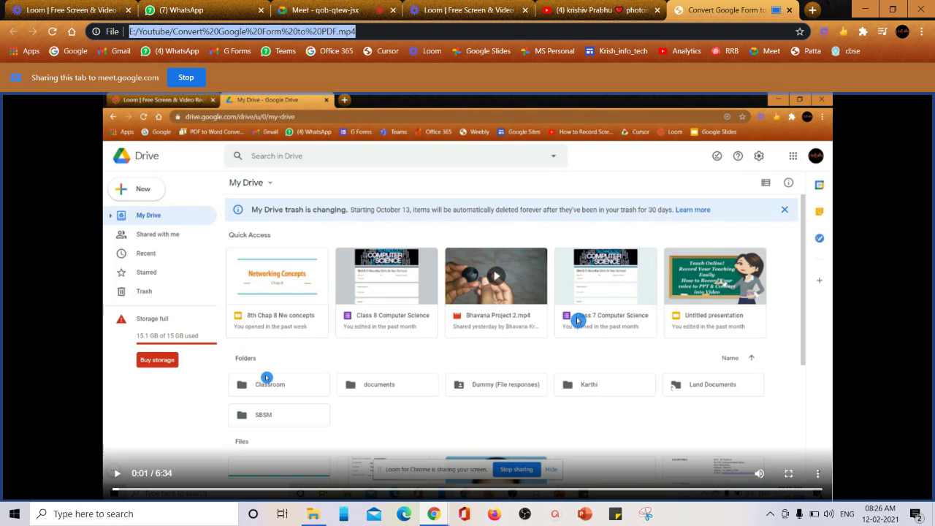
{"action": "left_click", "coordinate": [344, 10]}
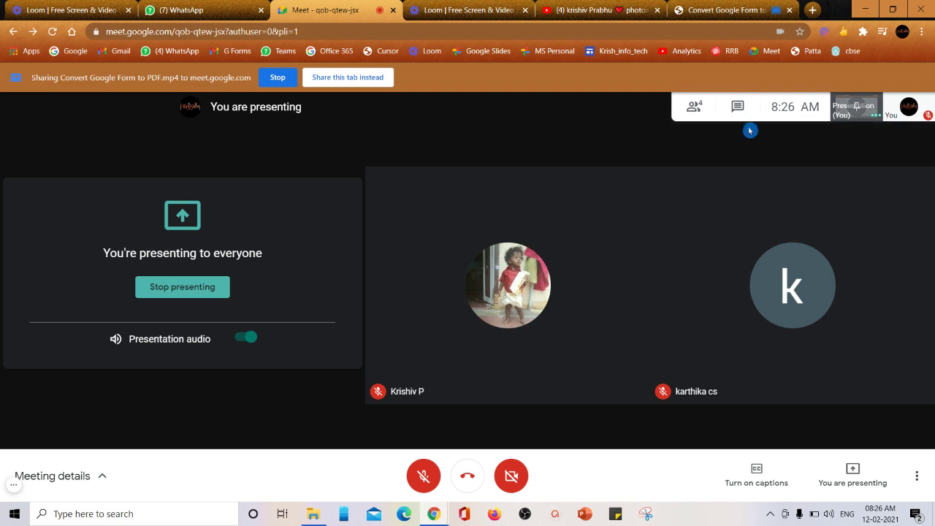
{"action": "left_click", "coordinate": [694, 107]}
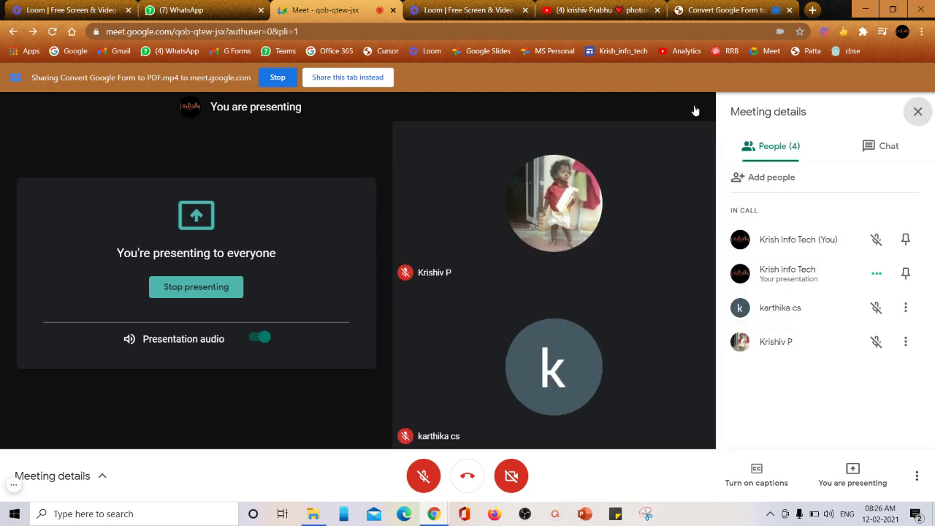